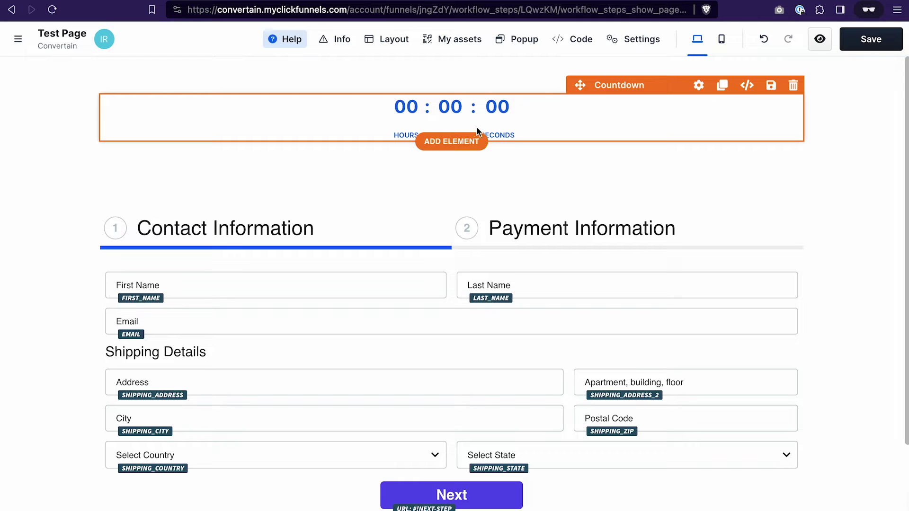
pyautogui.click(451, 141)
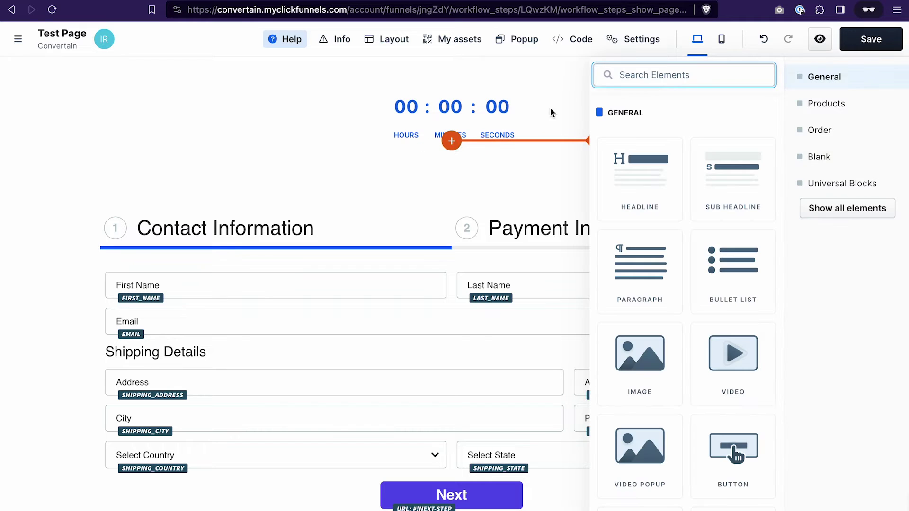
pyautogui.write('c')
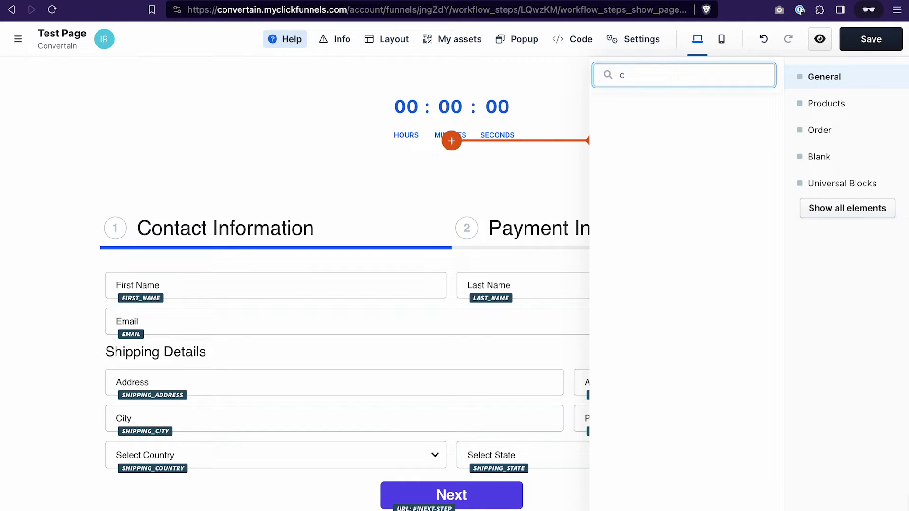
pyautogui.write('ount')
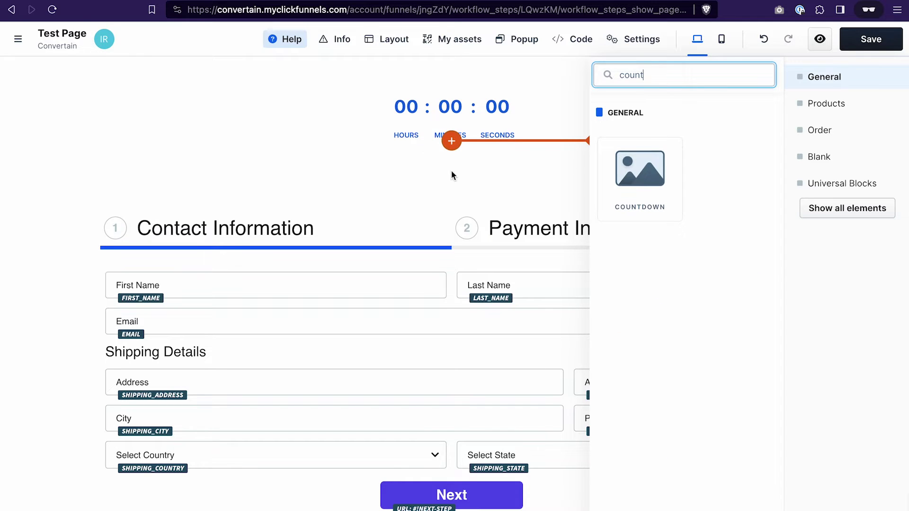
pyautogui.click(426, 168)
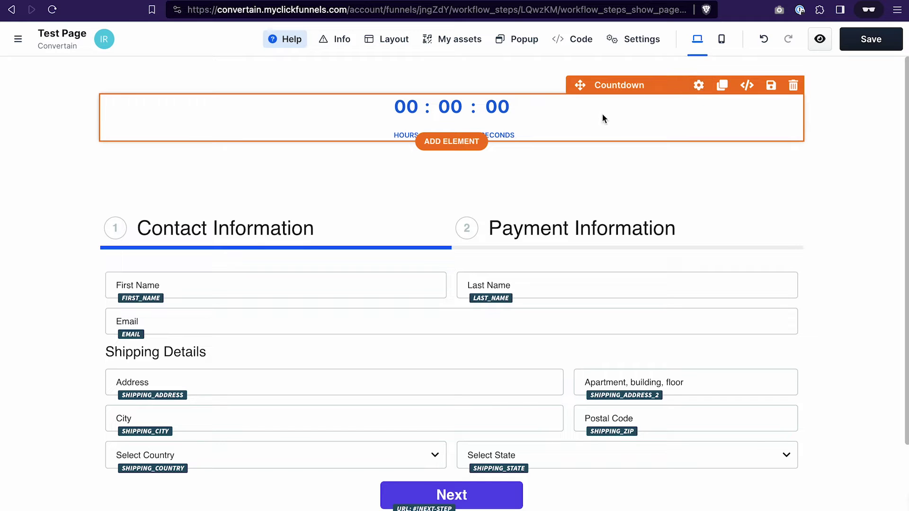
# Try the Calendar Event and Evergreen timer types, then settle on Countdown
pyautogui.click(508, 108)
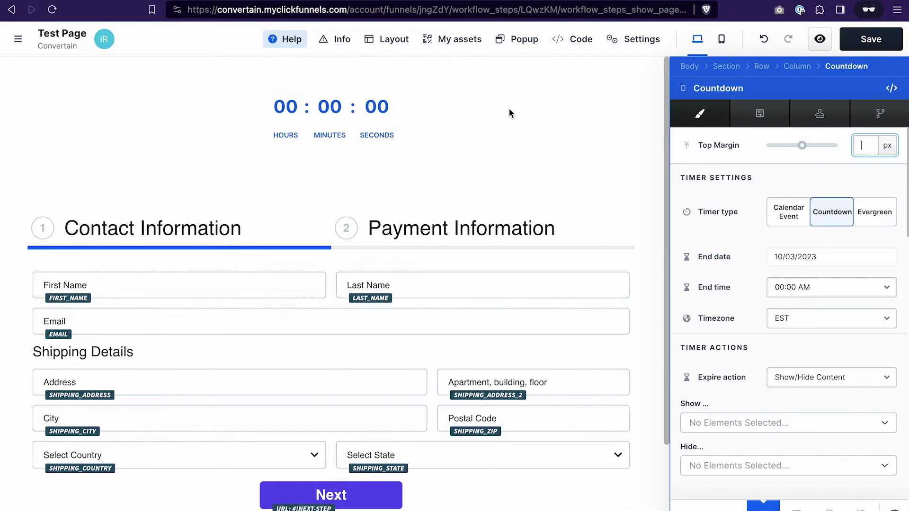
pyautogui.click(773, 176)
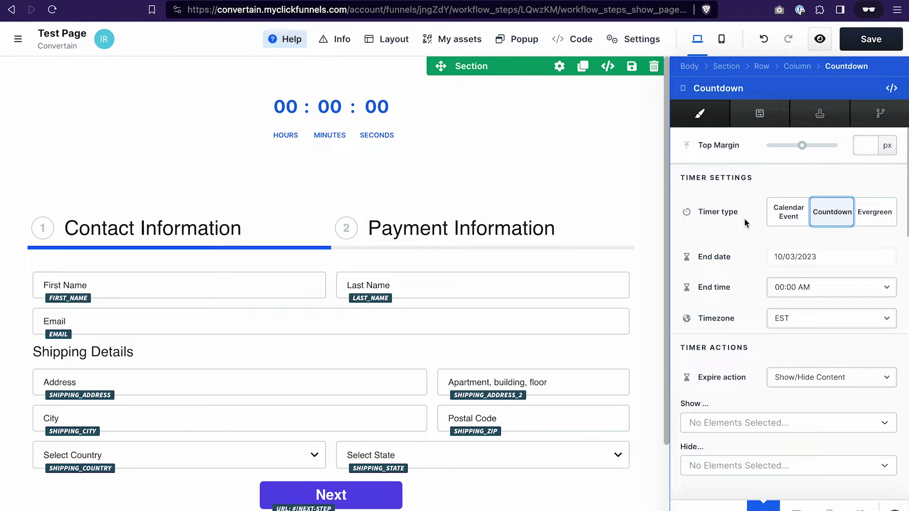
pyautogui.click(797, 223)
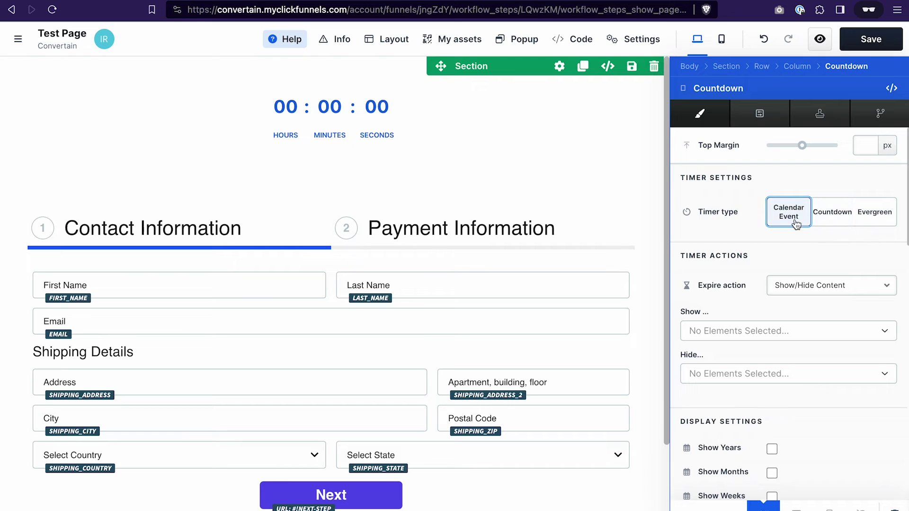
pyautogui.click(832, 217)
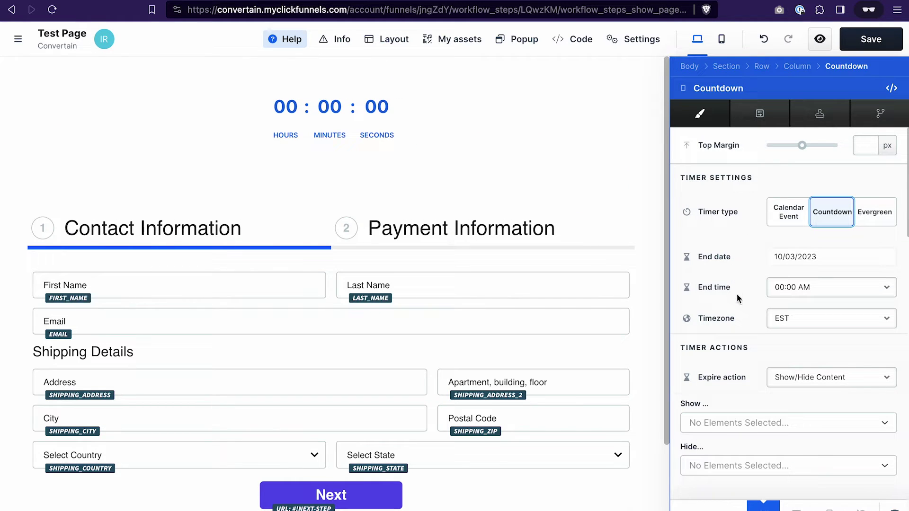
pyautogui.click(880, 215)
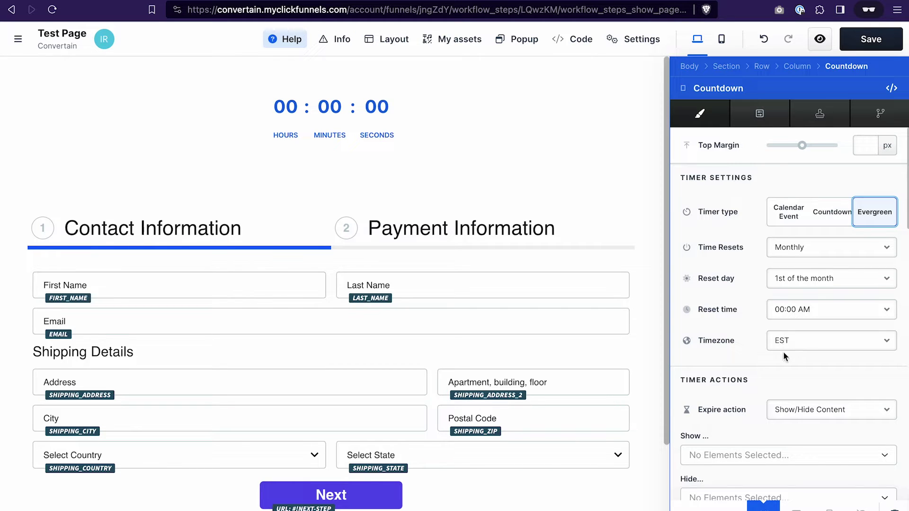
pyautogui.click(832, 212)
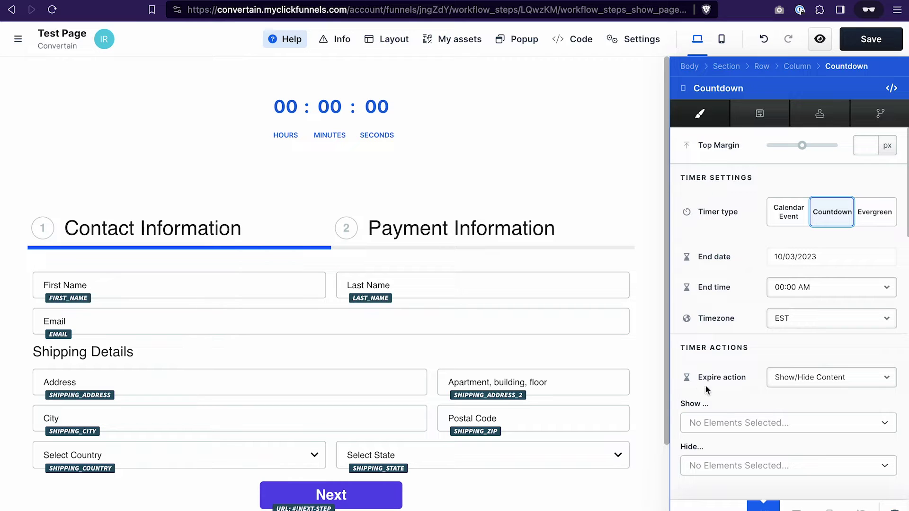
pyautogui.scroll(-5, 737, 373)
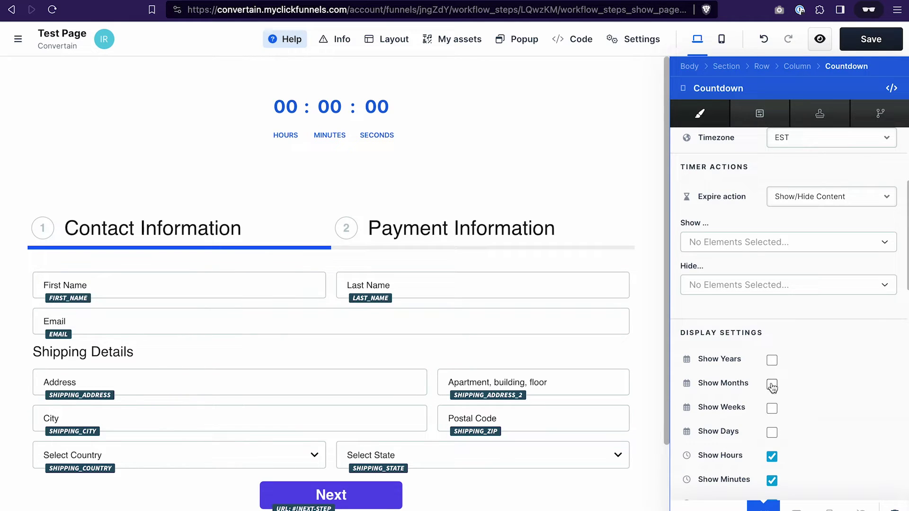
pyautogui.scroll(-3, 771, 385)
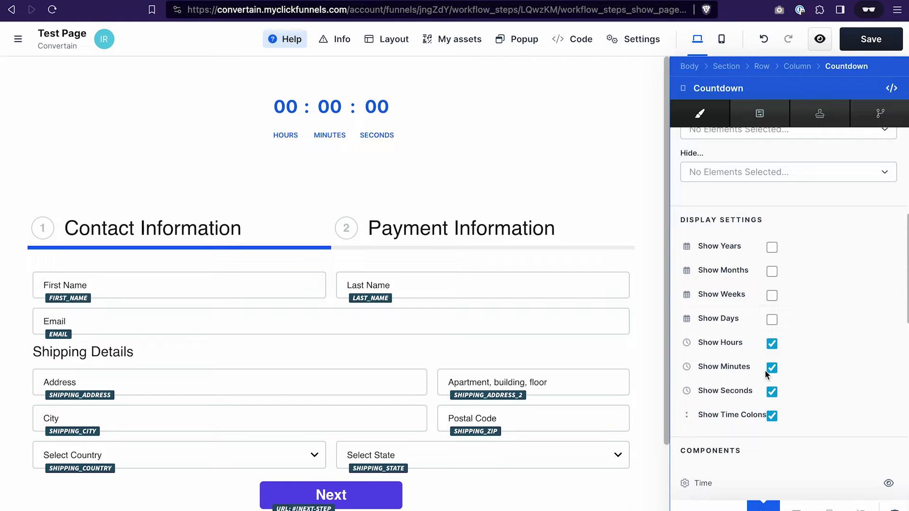
pyautogui.scroll(-6, 769, 308)
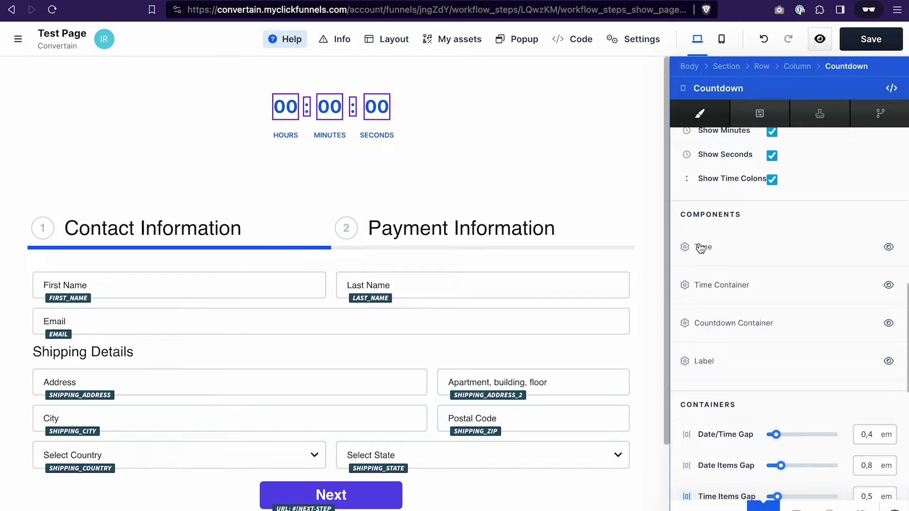
pyautogui.click(704, 364)
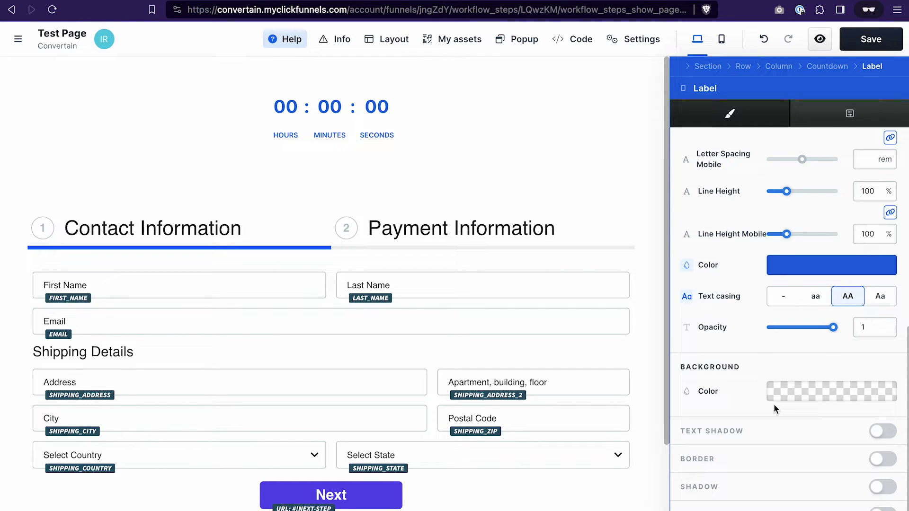
pyautogui.click(838, 70)
pyautogui.scroll(-3, 777, 233)
pyautogui.scroll(2, 777, 228)
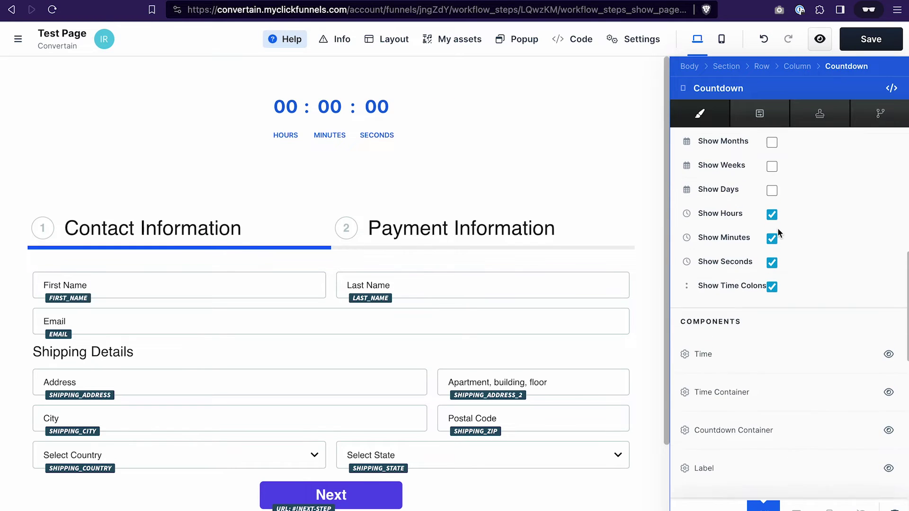
pyautogui.scroll(-6, 777, 228)
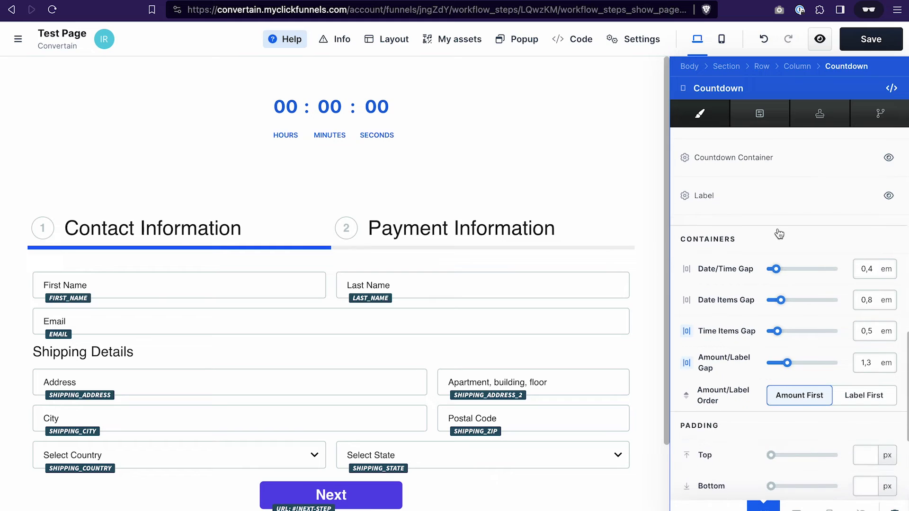
pyautogui.scroll(-2, 779, 234)
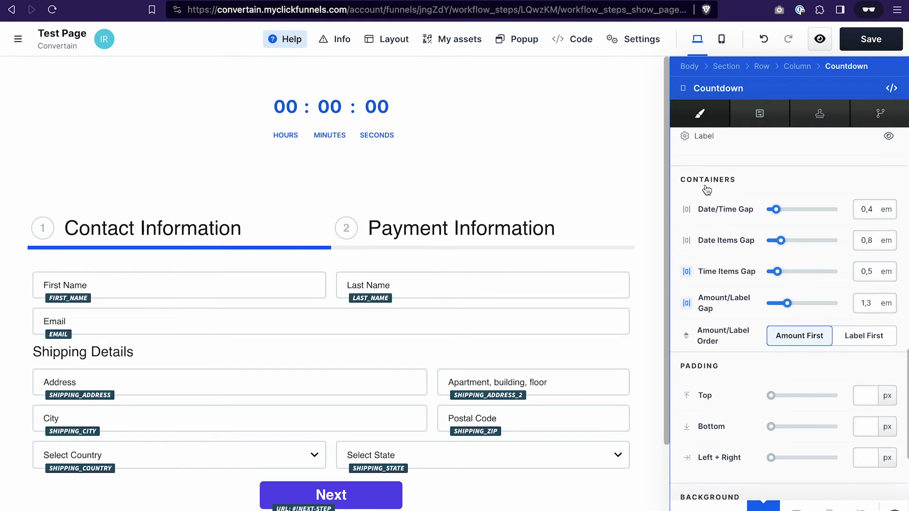
pyautogui.scroll(-2, 743, 292)
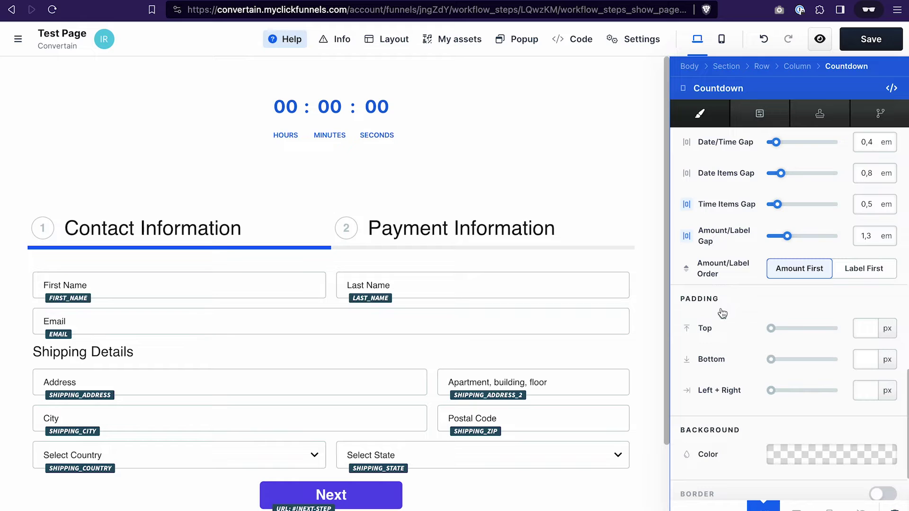
pyautogui.scroll(-2, 721, 313)
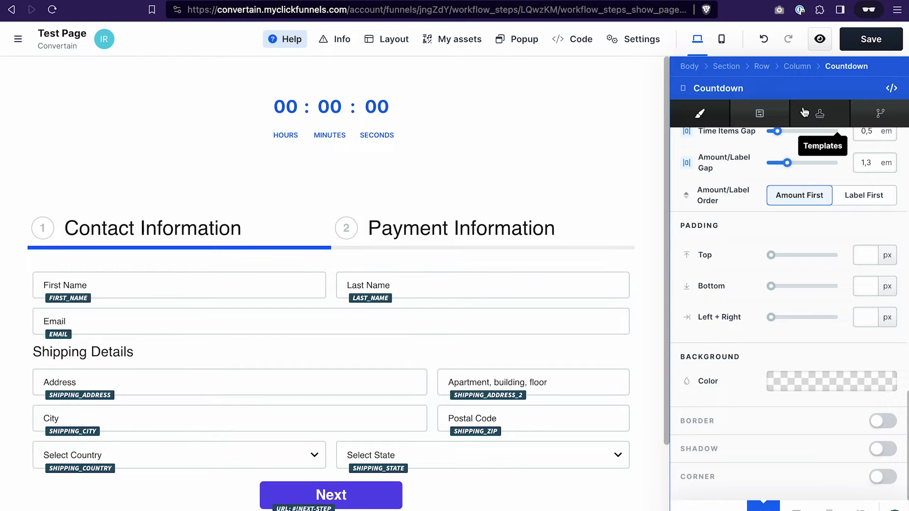
pyautogui.click(819, 114)
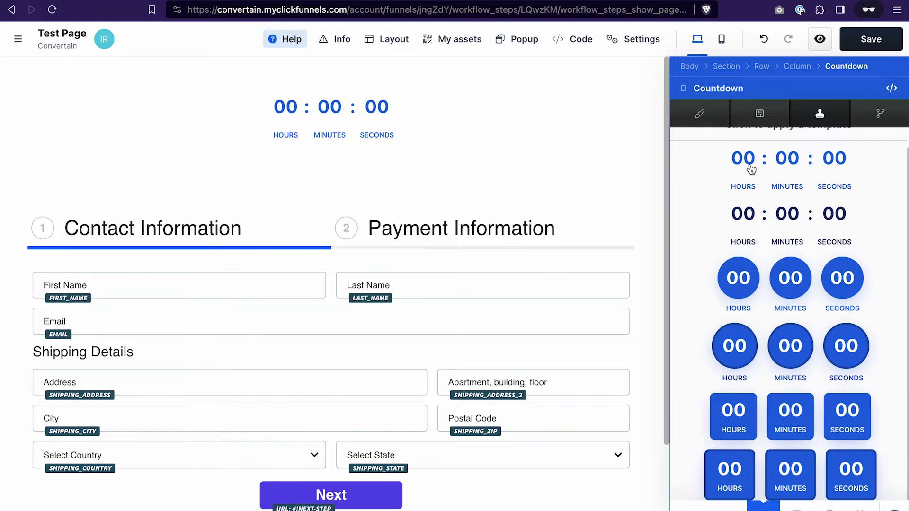
pyautogui.click(711, 117)
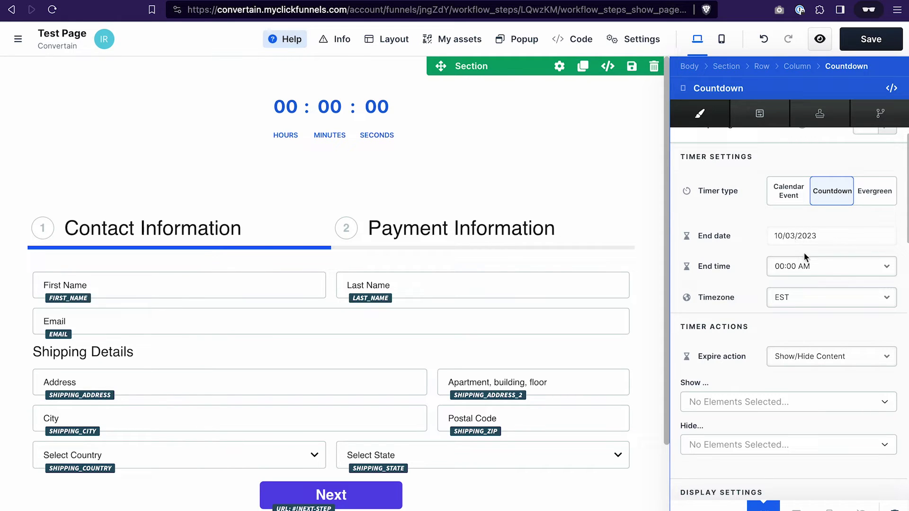
# Set the countdown's end time to 04:00 AM, keeping EST as the timezone
pyautogui.click(887, 266)
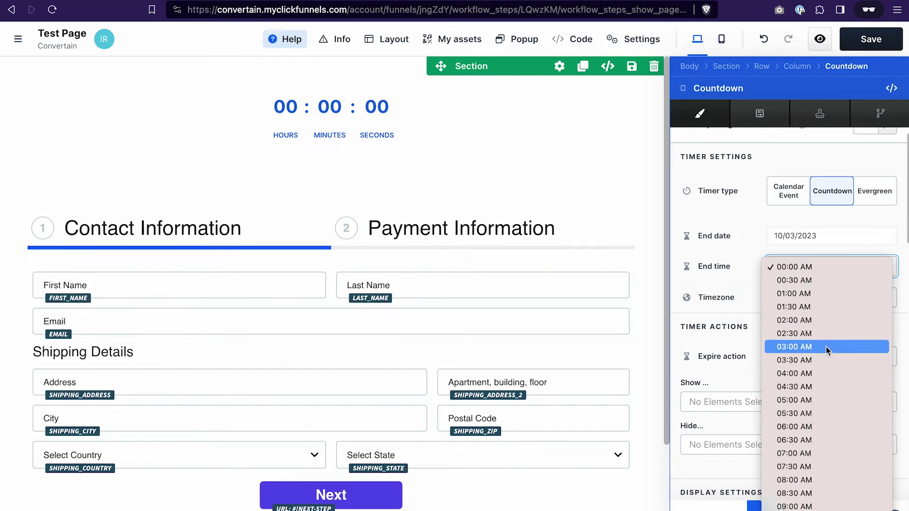
pyautogui.click(820, 375)
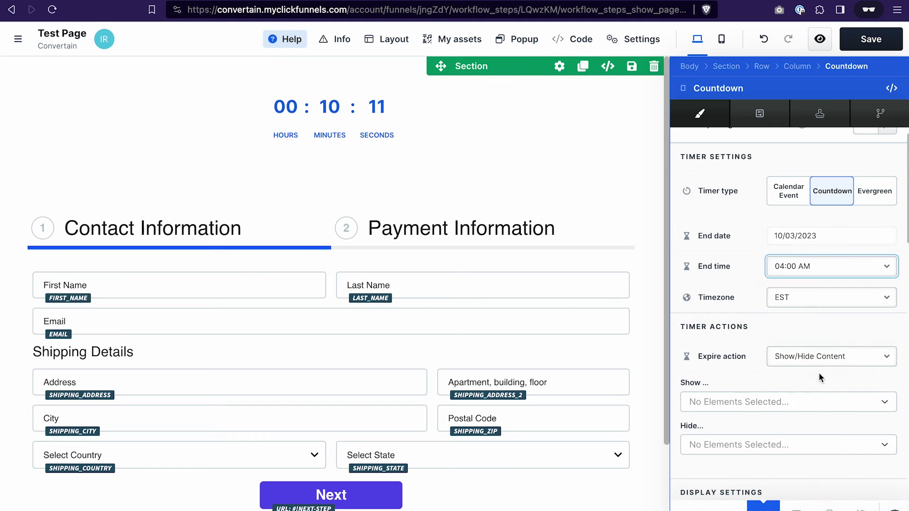
pyautogui.click(792, 298)
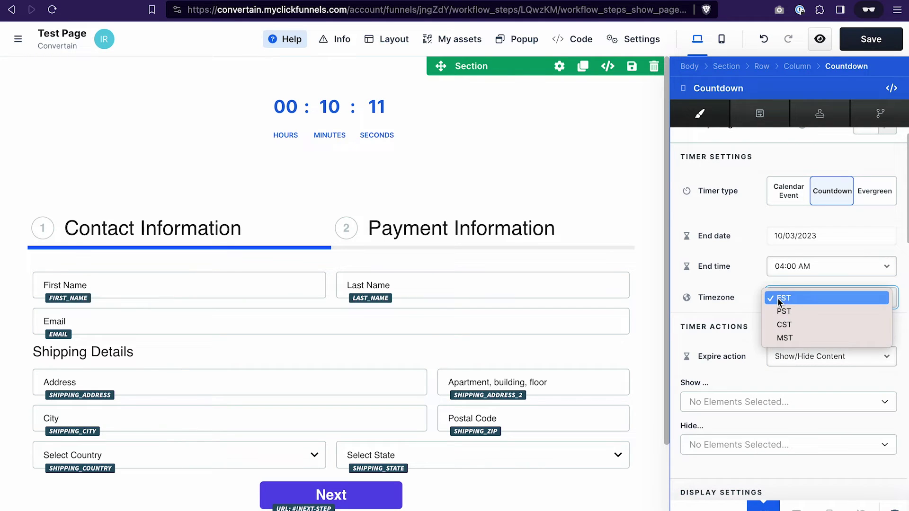
pyautogui.click(776, 297)
pyautogui.scroll(-2, 757, 303)
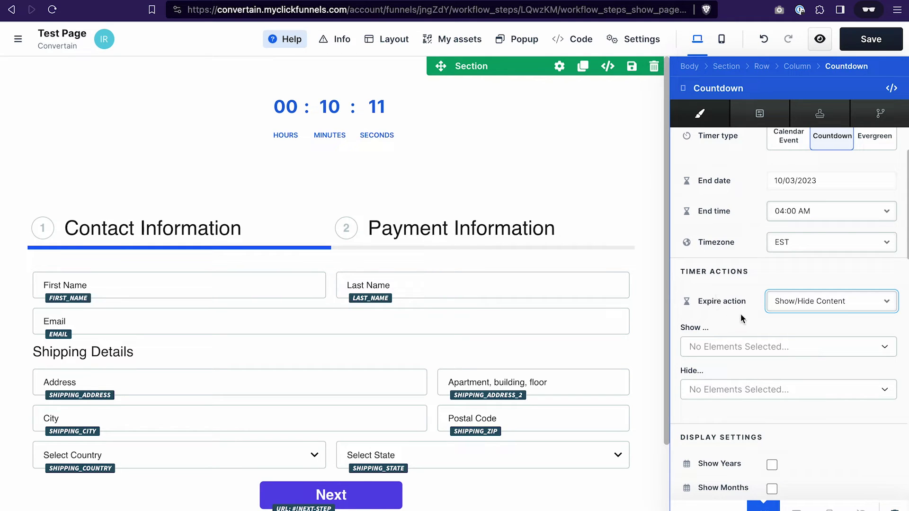
pyautogui.scroll(-1, 722, 311)
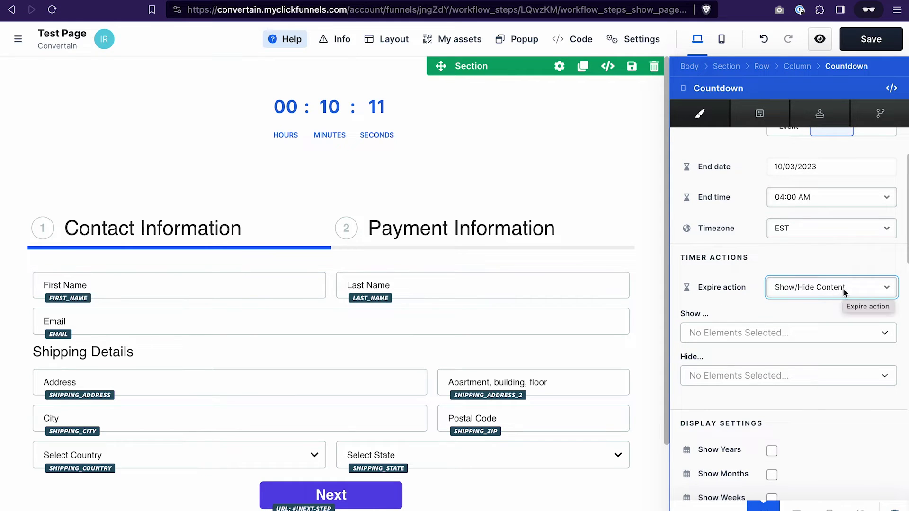
# Hide Row(Row) with the checkout form on expiry, save, and preview the page
pyautogui.click(780, 374)
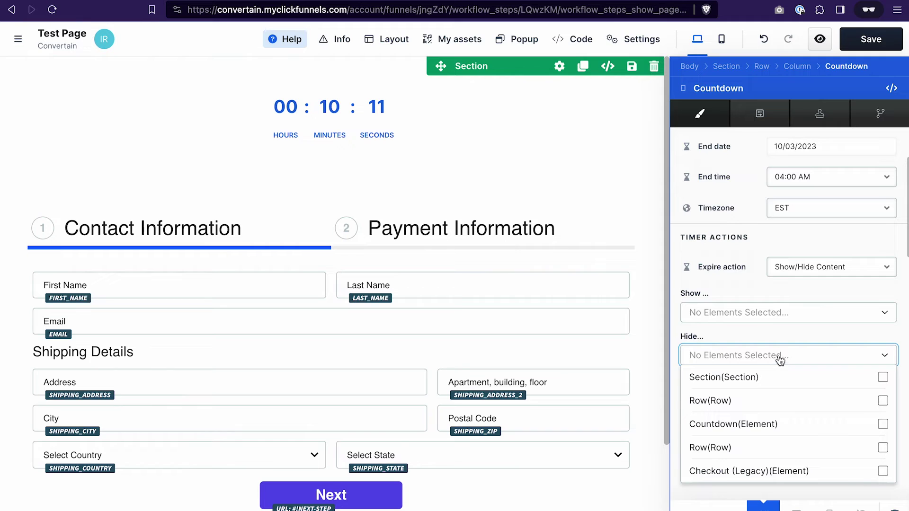
pyautogui.click(772, 325)
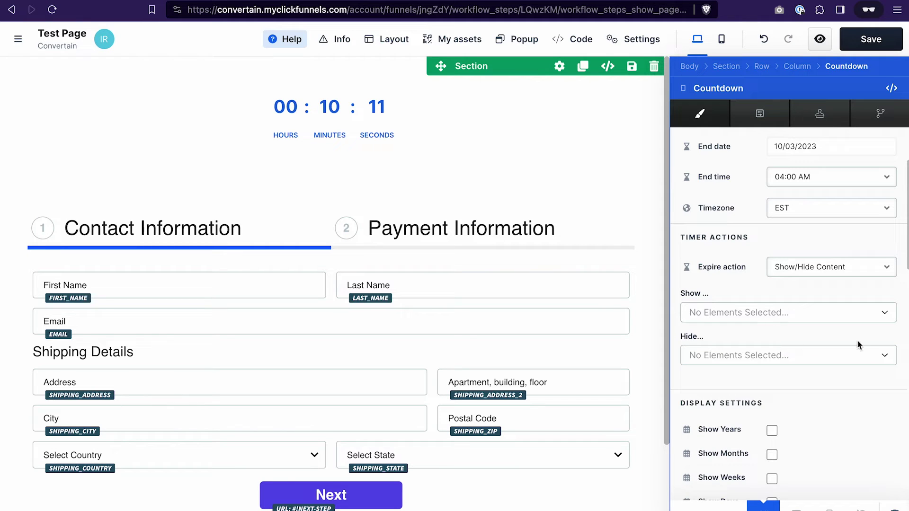
pyautogui.click(877, 357)
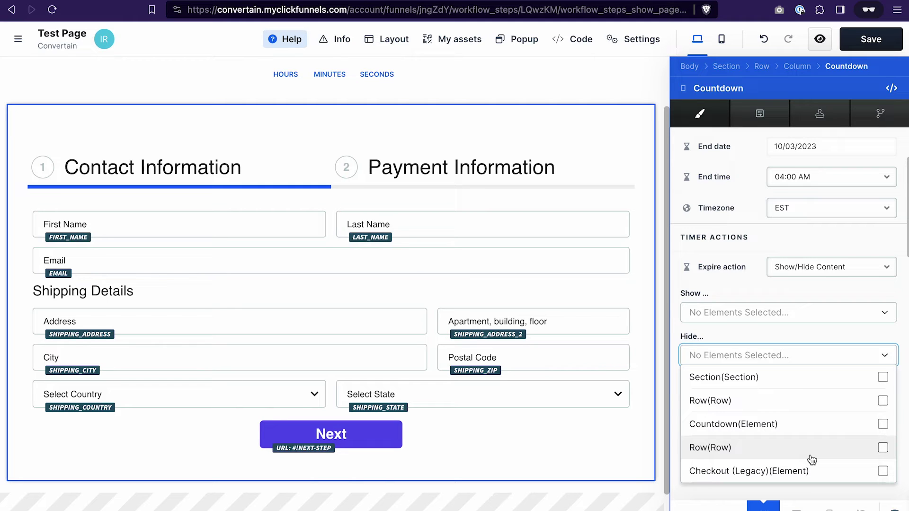
pyautogui.click(883, 448)
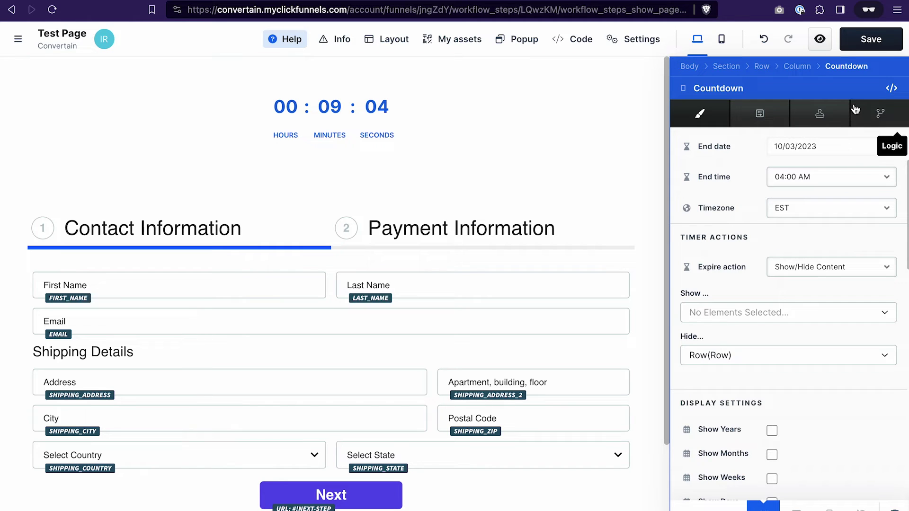
pyautogui.click(871, 39)
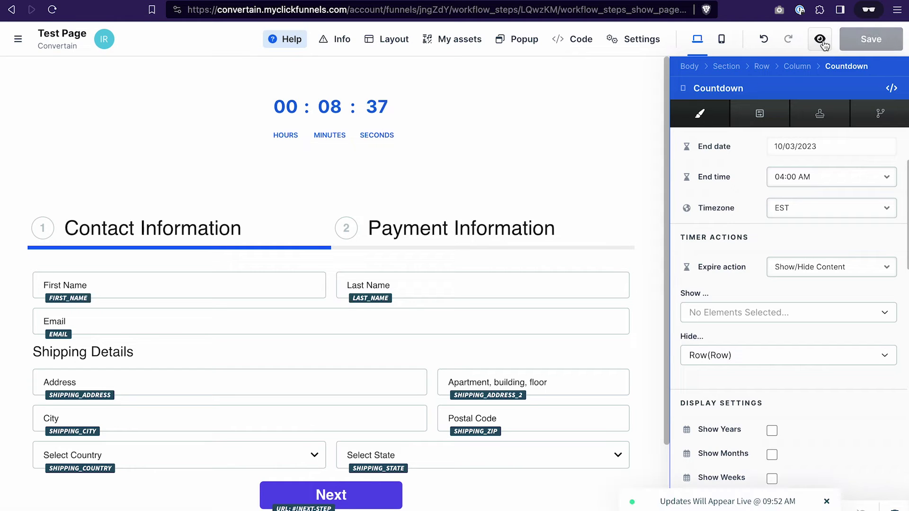
pyautogui.click(820, 40)
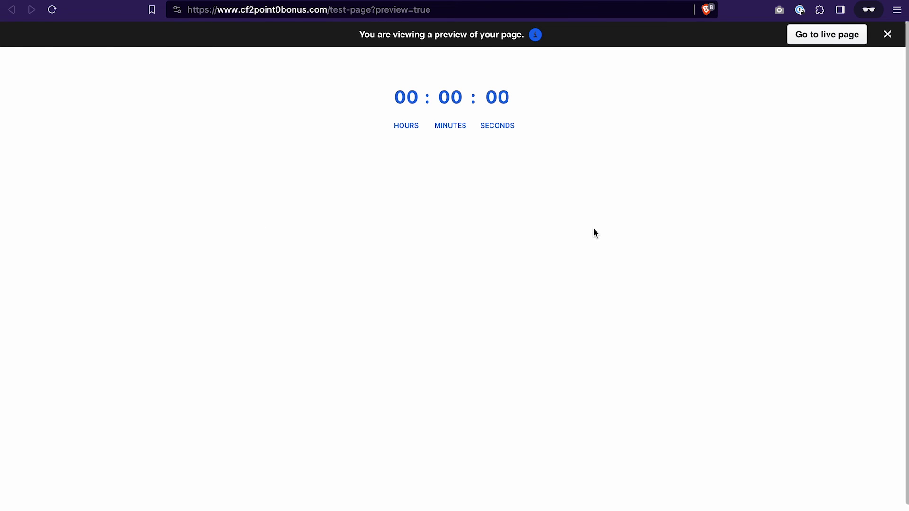
# Close the preview and reopen the countdown element's settings in the editor
pyautogui.press('super+w')
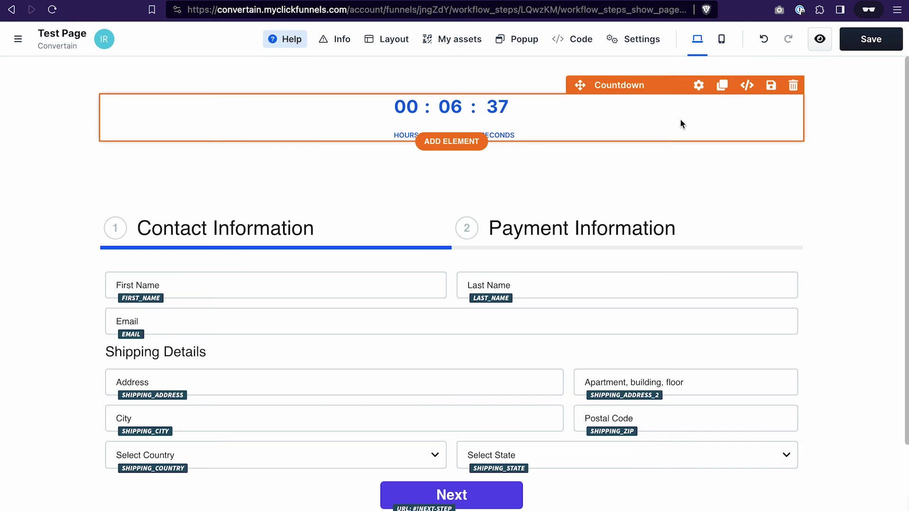
pyautogui.click(698, 86)
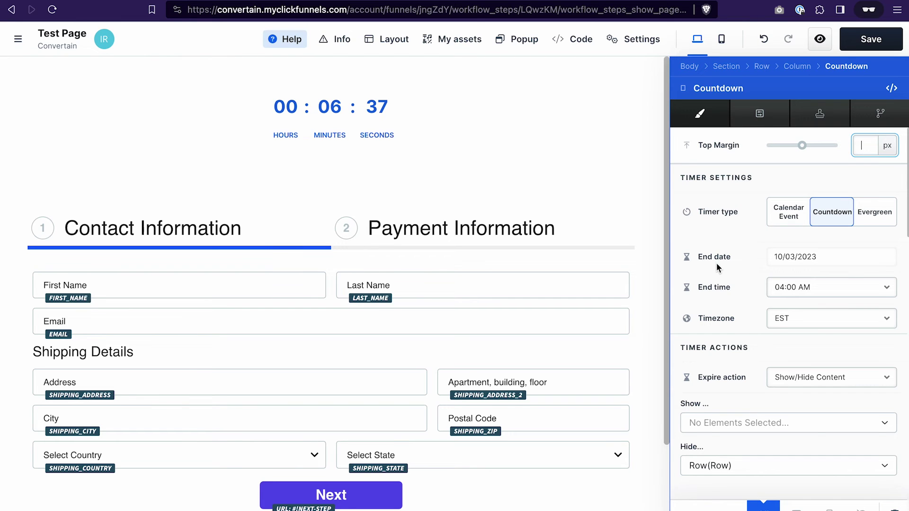
# Set the expire action to Redirect to URL with the pasted address, and save
pyautogui.scroll(-2, 729, 288)
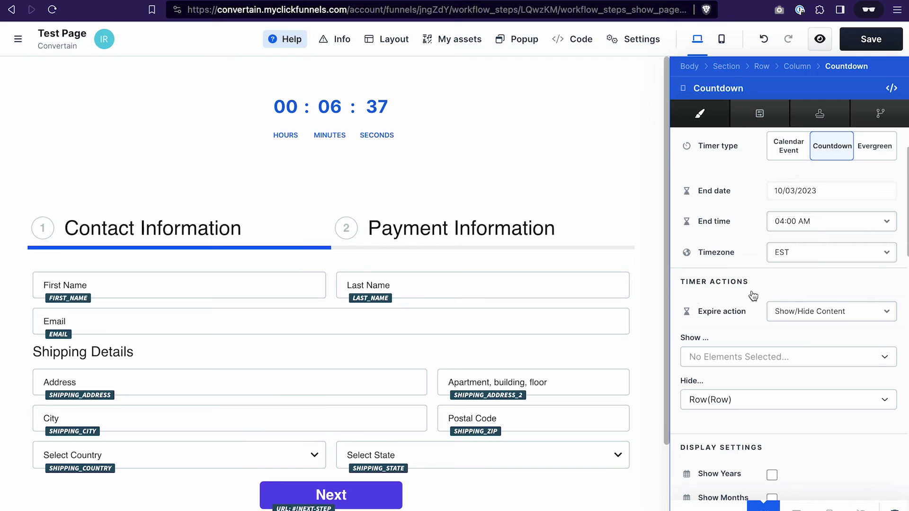
pyautogui.click(827, 311)
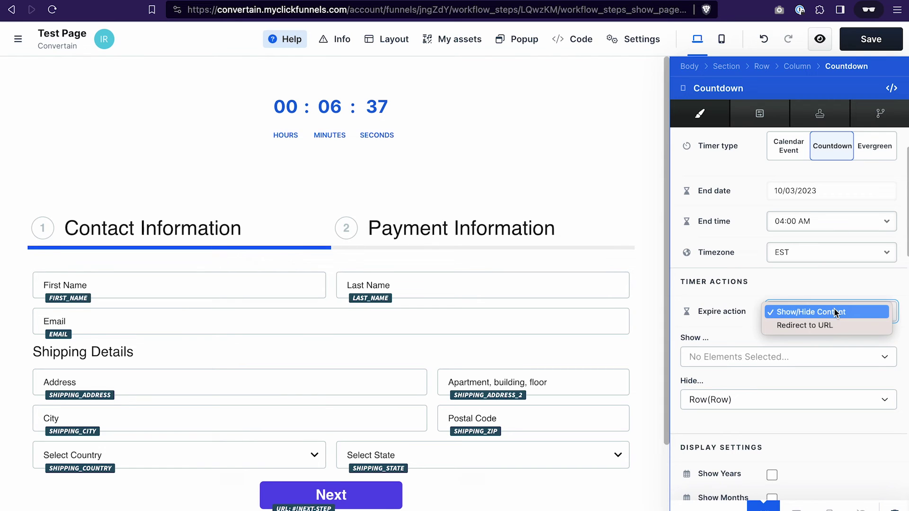
pyautogui.click(819, 327)
pyautogui.click(802, 343)
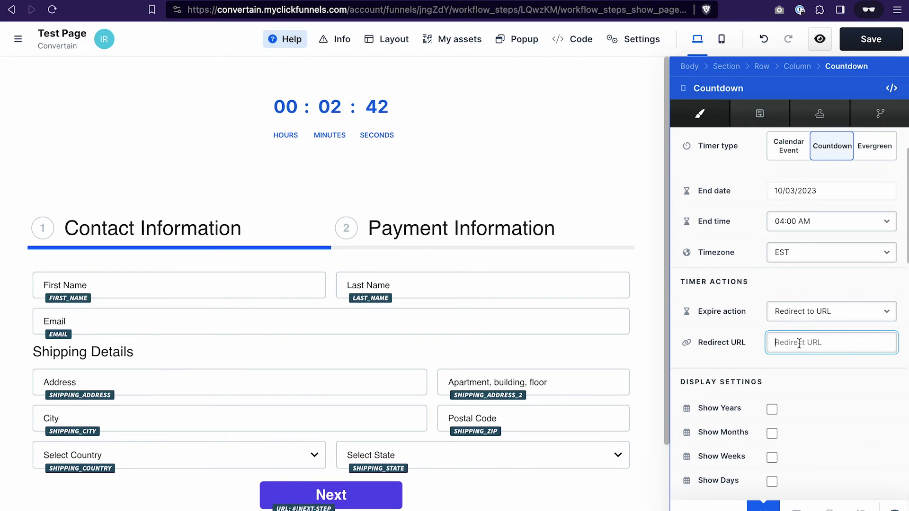
pyautogui.press('super+v')
pyautogui.click(821, 265)
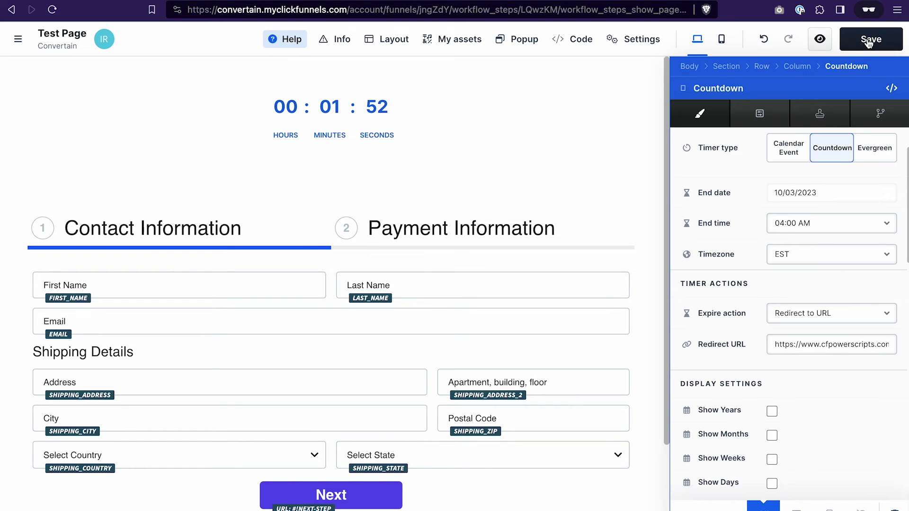
pyautogui.click(869, 42)
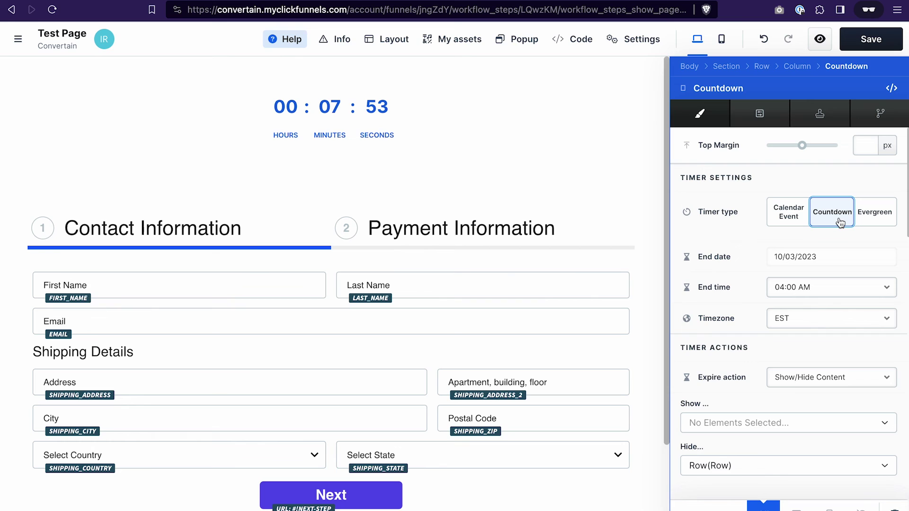
# Switch the timer to Evergreen with a Monthly reset frequency
pyautogui.click(875, 216)
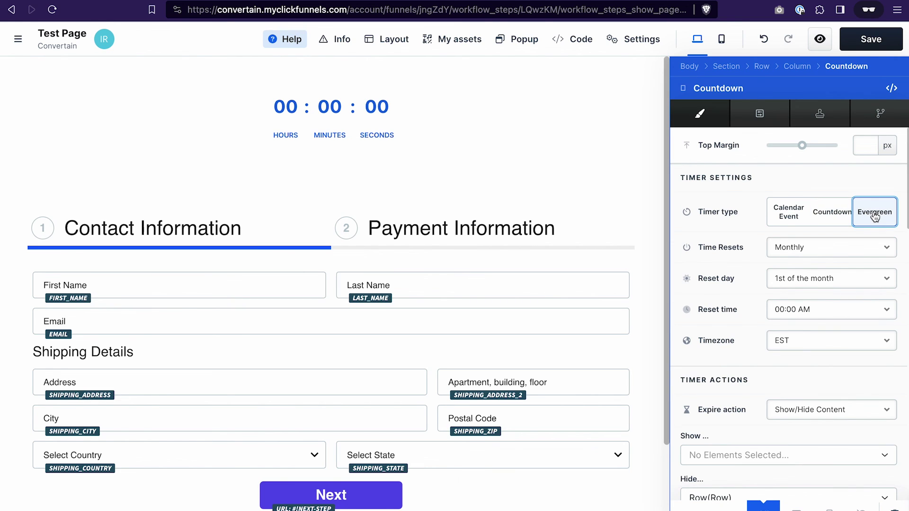
pyautogui.click(887, 252)
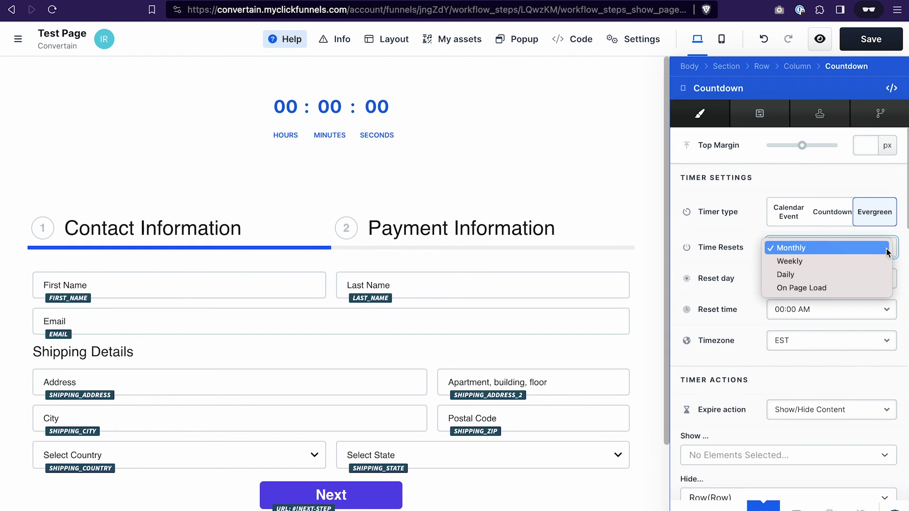
pyautogui.press('Escape')
pyautogui.click(864, 280)
# Keep the reset day on the 1st of the month and close the settings
pyautogui.click(778, 278)
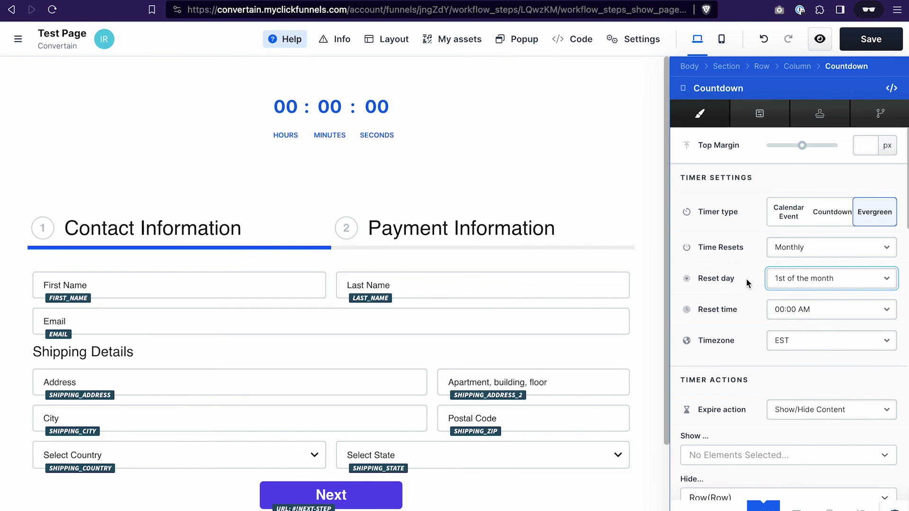
pyautogui.click(791, 280)
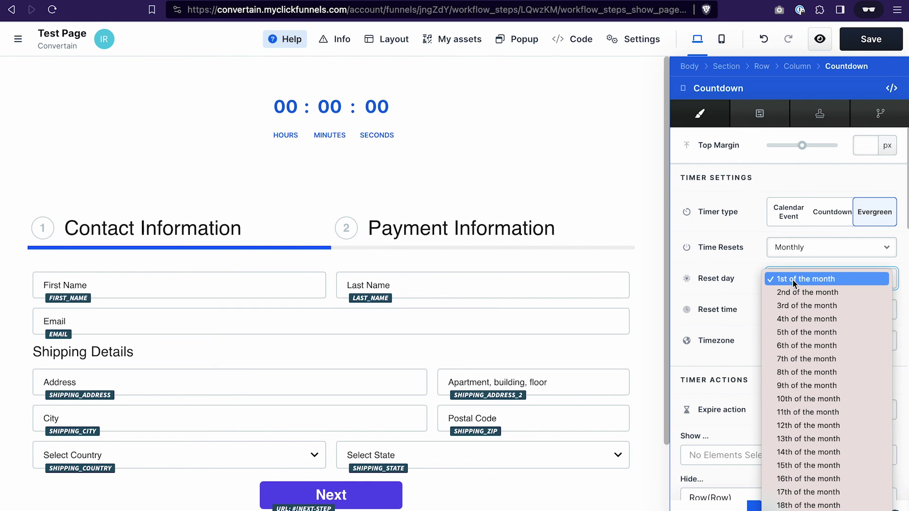
pyautogui.click(751, 280)
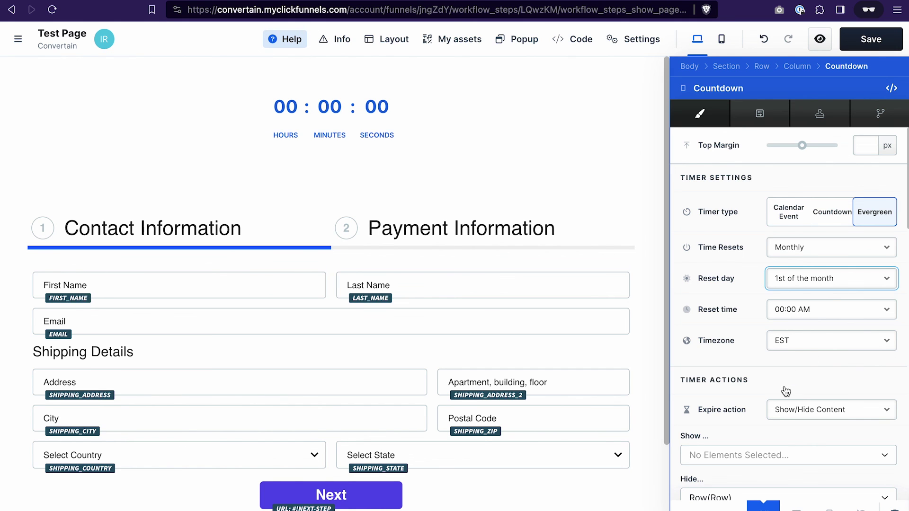
pyautogui.scroll(-1, 786, 391)
pyautogui.click(655, 125)
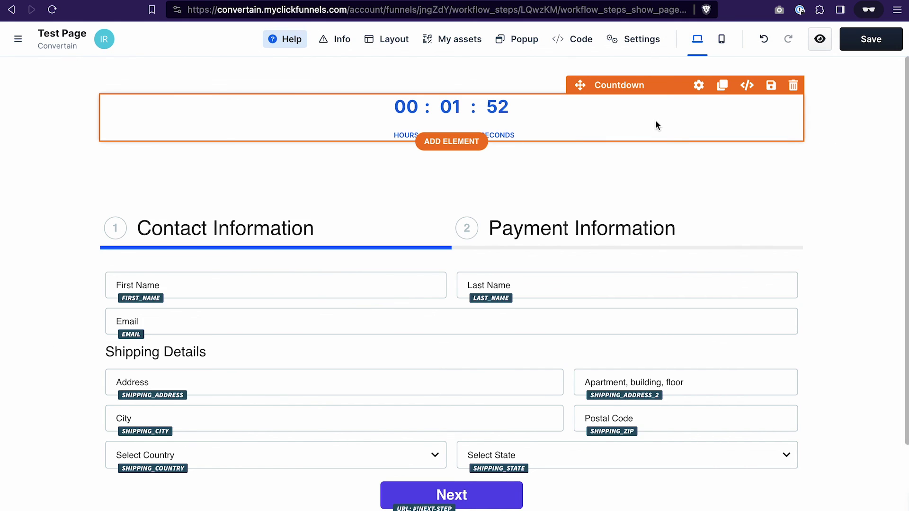